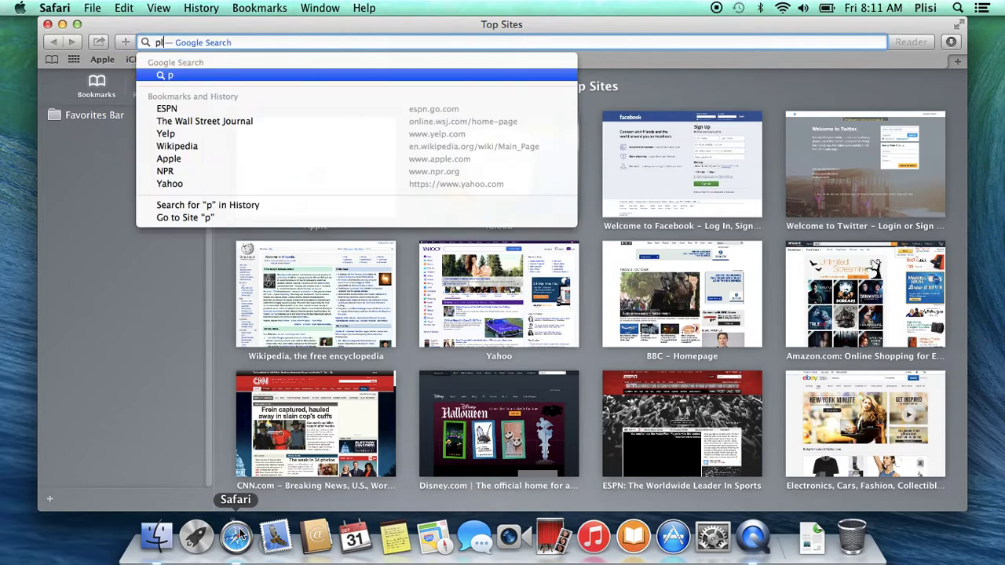
Open plisi.org, go to its Tastiera Plisi page and download ver. 2014-08 for Apple OSX
key("Return")
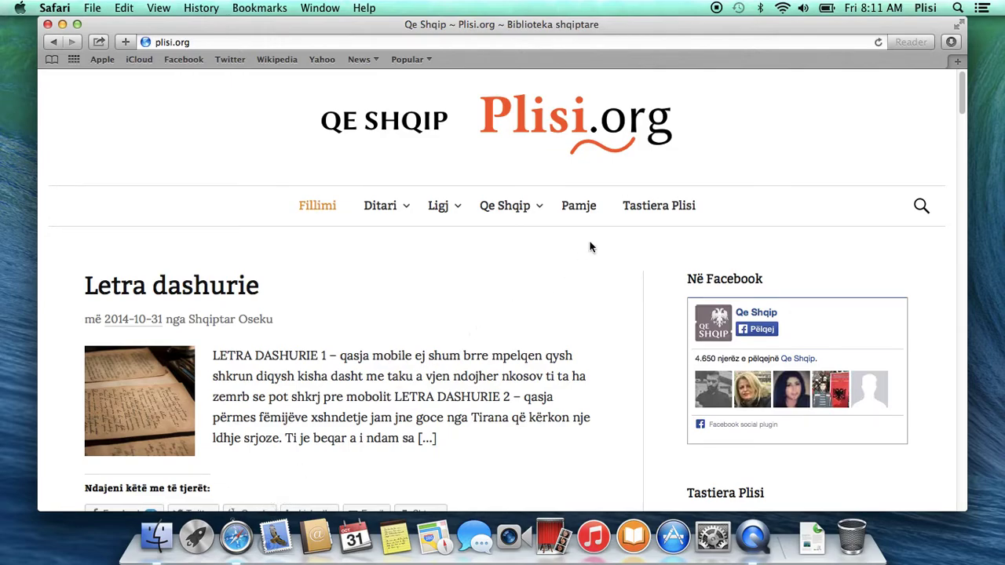
left_click(643, 210)
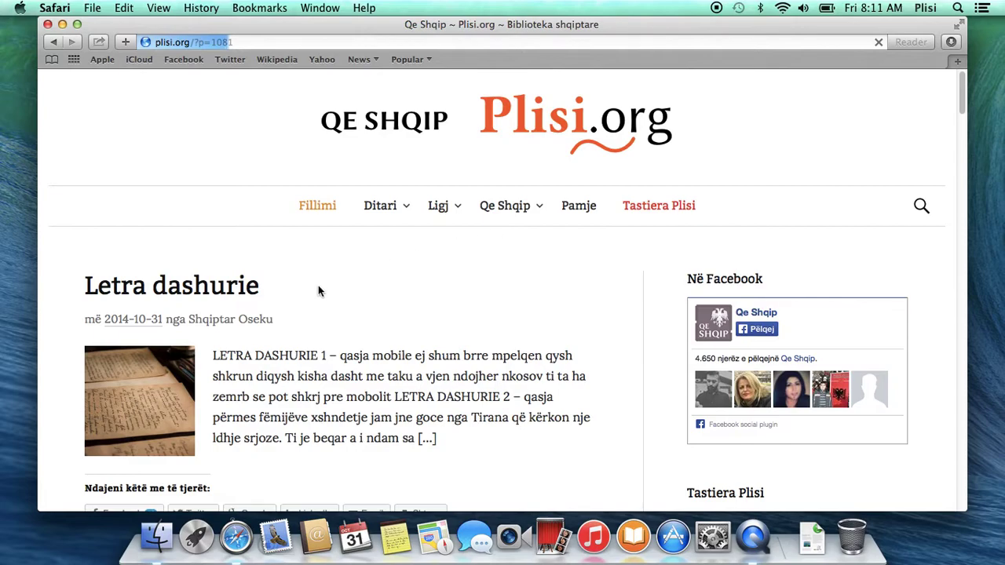
scroll(276, 306, "down", 2)
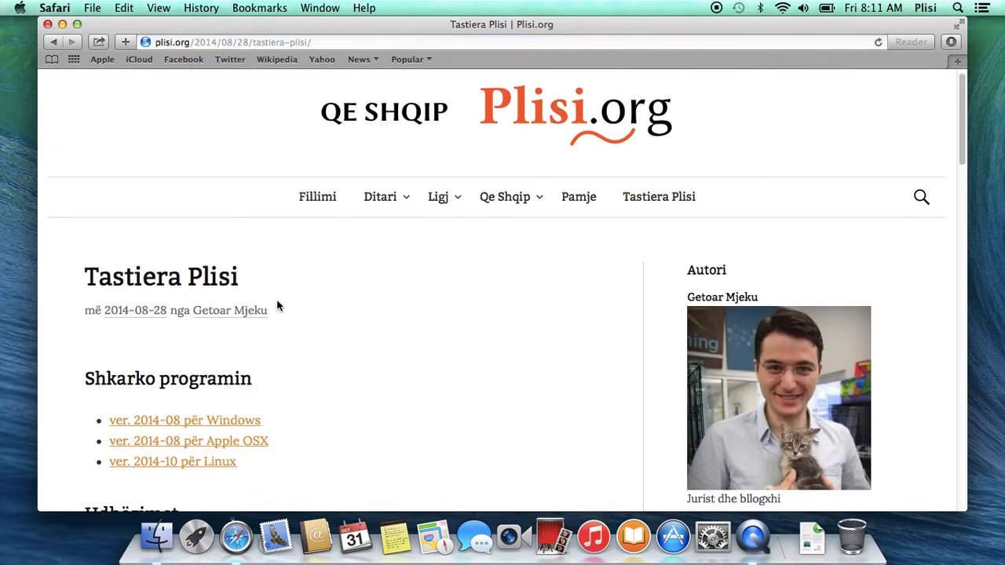
scroll(173, 311, "down", 1)
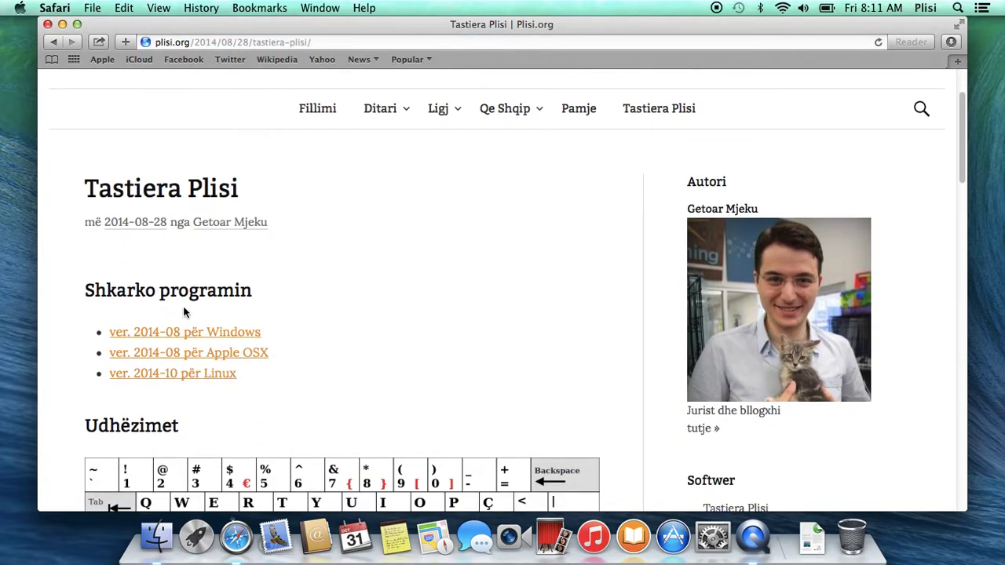
left_click(148, 357)
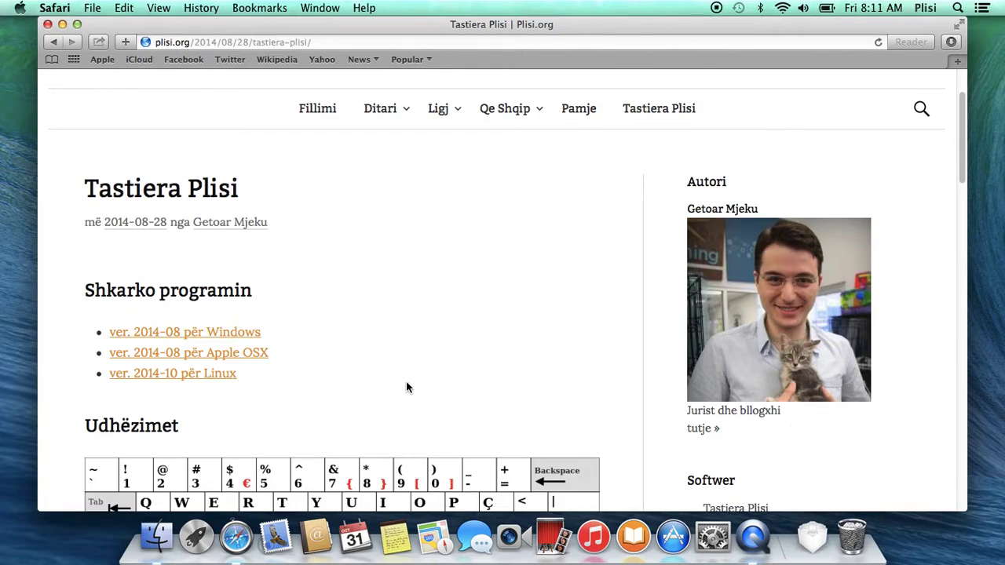
Show the Downloads folder in Finder and copy the downloaded Plisi.bundle file
left_click(811, 536)
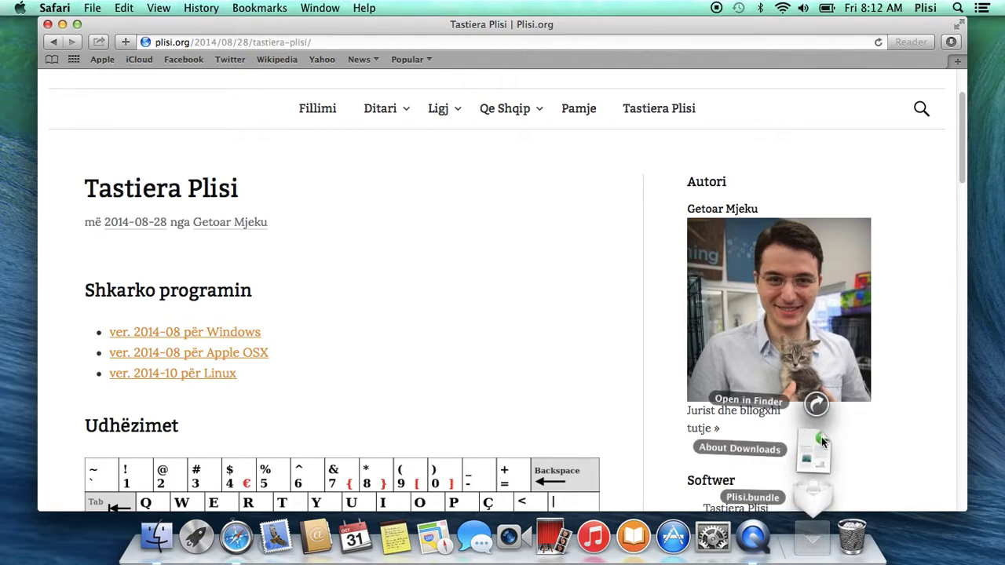
left_click(816, 404)
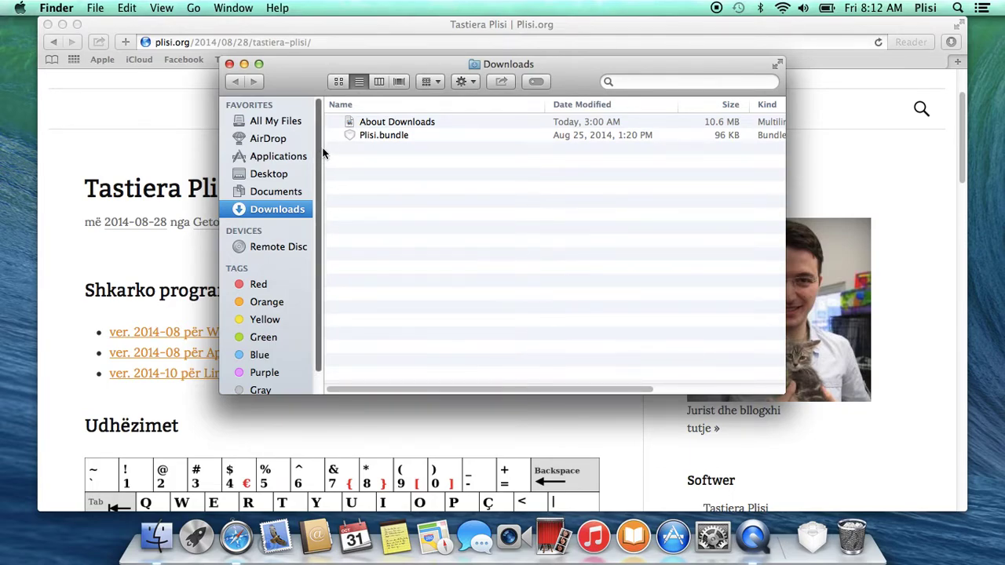
left_click(390, 137)
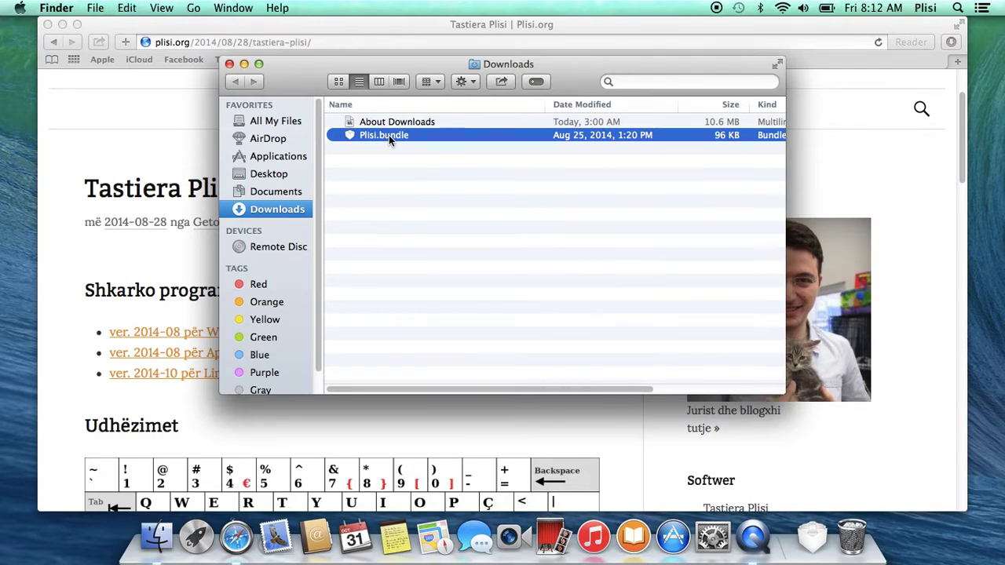
left_click(127, 8)
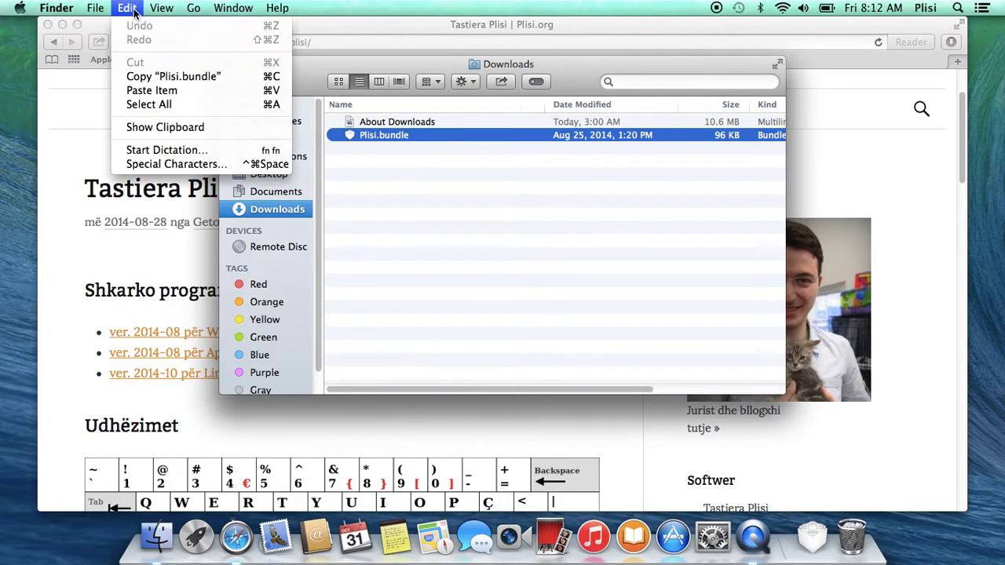
left_click(138, 77)
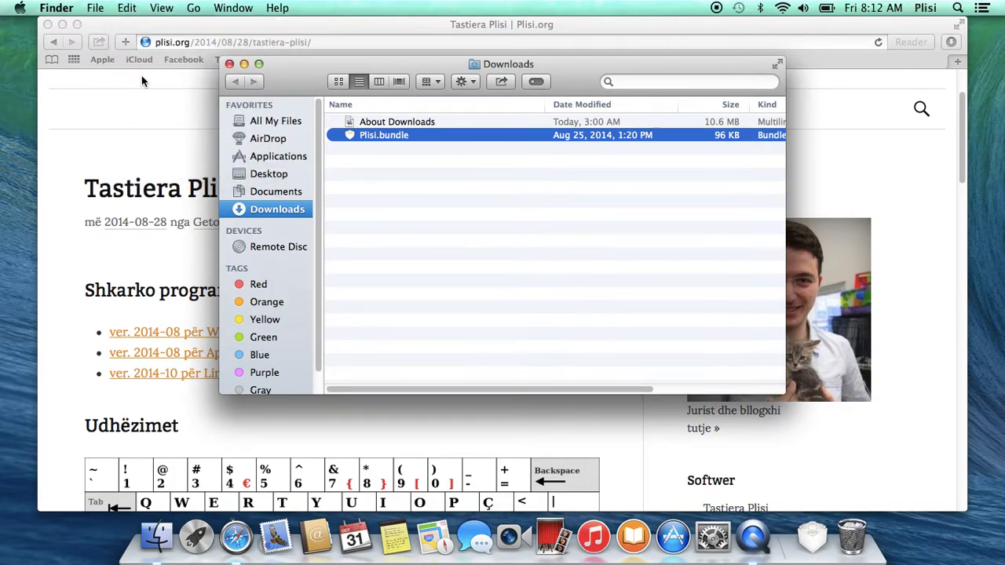
Browse from Computer to the Keyboard Layouts folder inside the Library of Macintosh HD
left_click(198, 7)
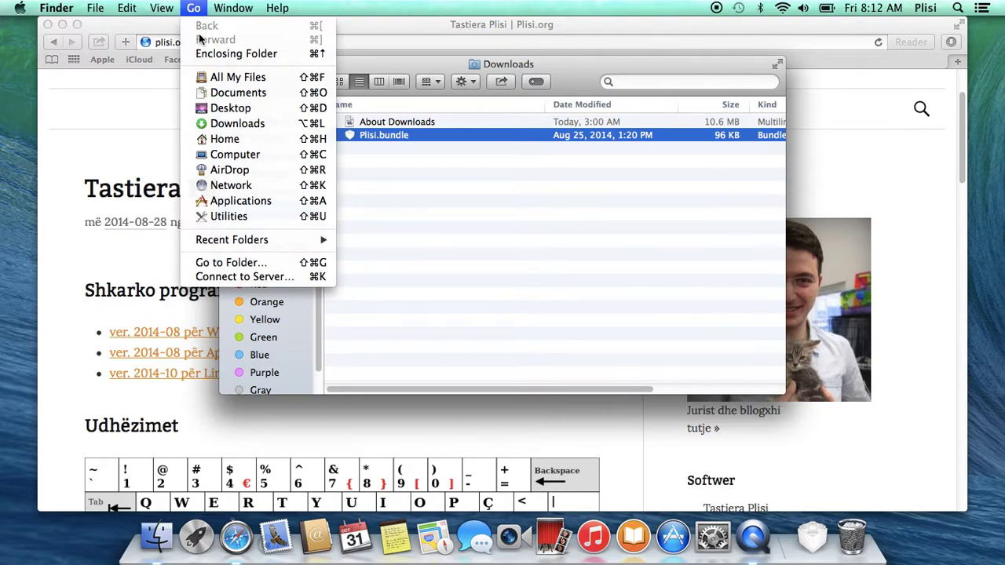
left_click(211, 157)
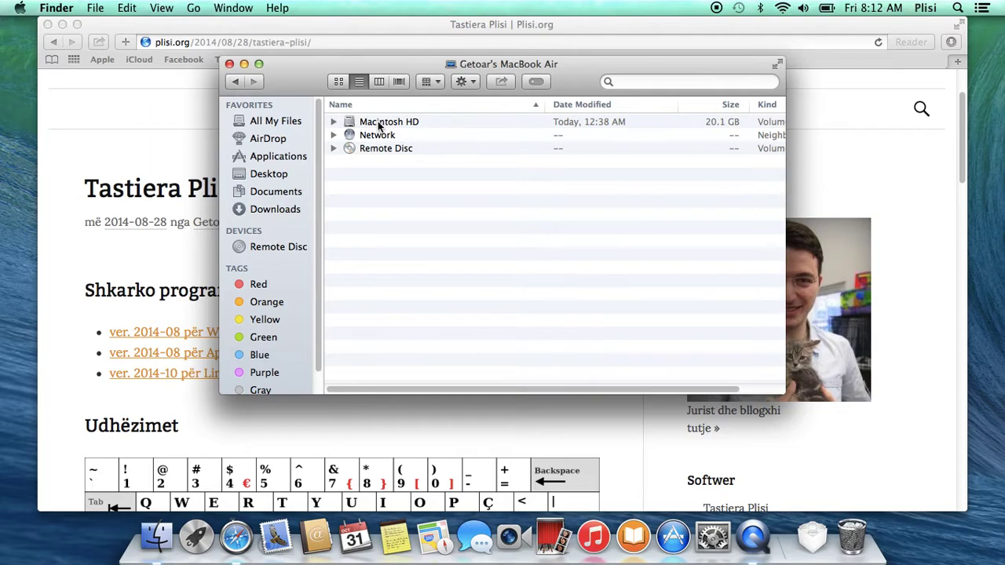
double_click(377, 121)
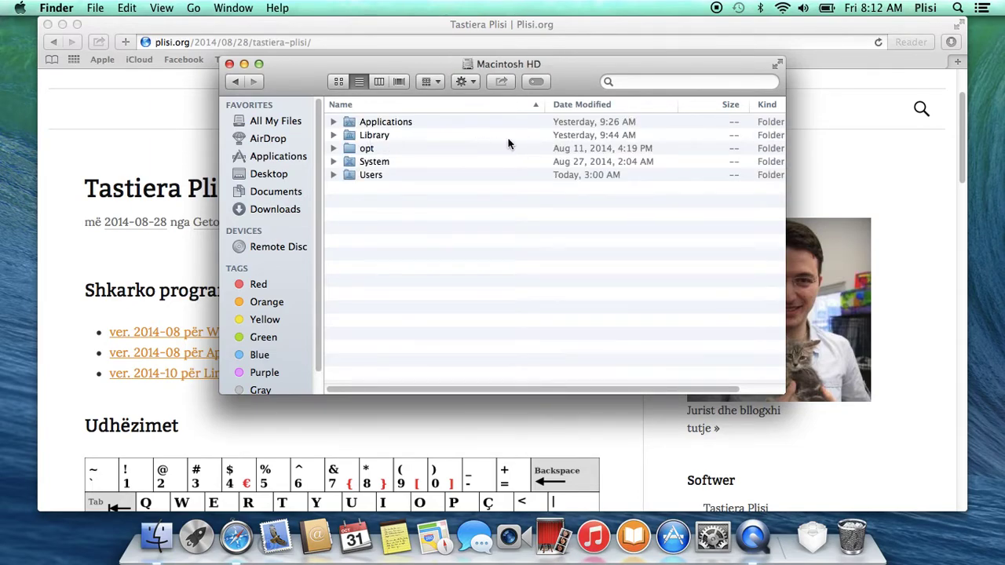
double_click(399, 137)
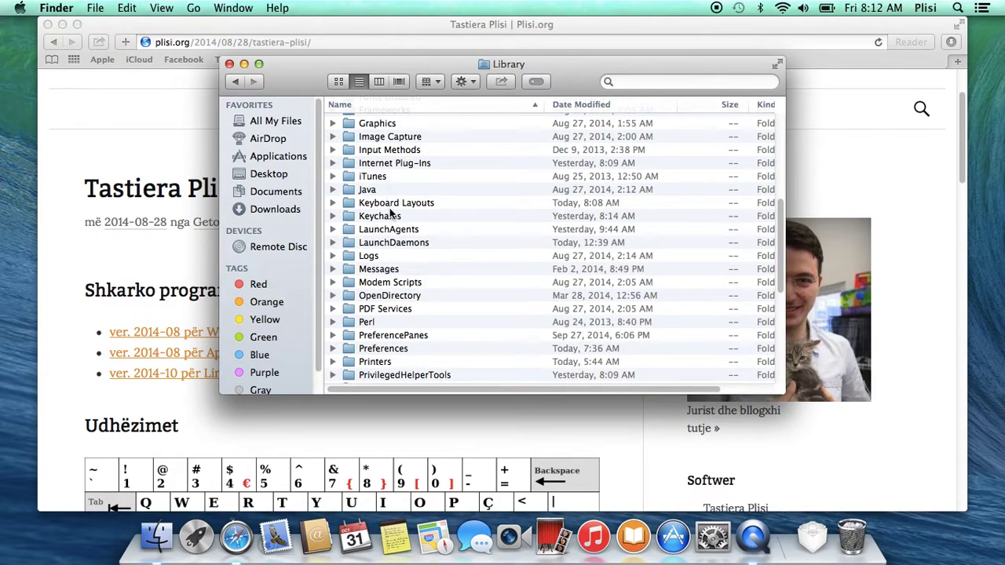
double_click(441, 203)
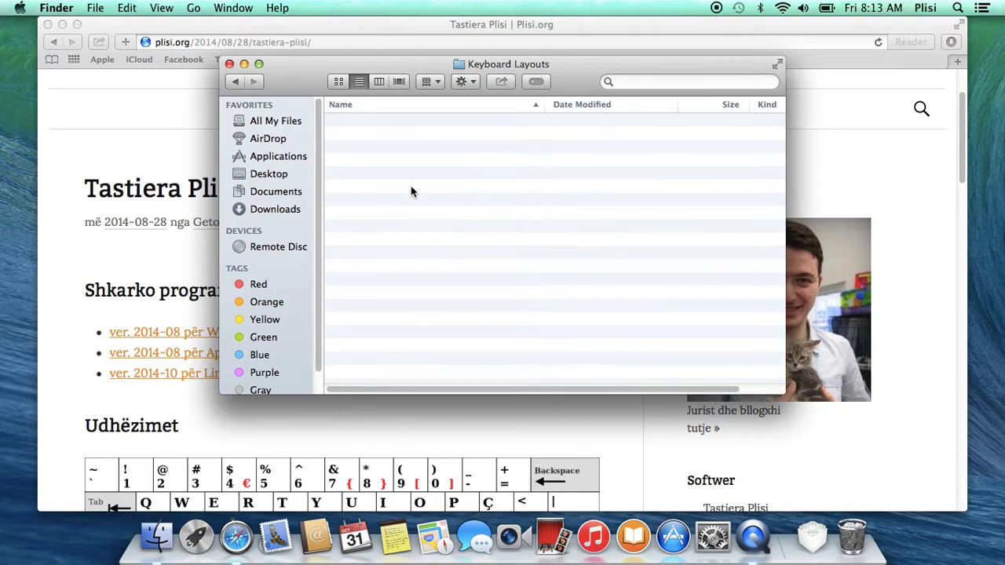
Paste Plisi.bundle into the Keyboard Layouts folder and authorize the change with the account password
left_click(129, 10)
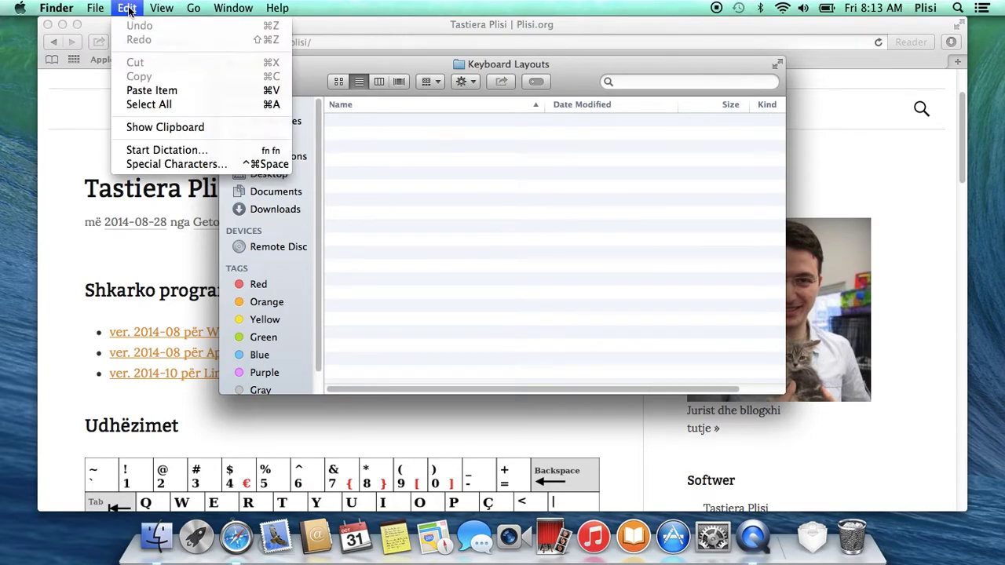
left_click(124, 92)
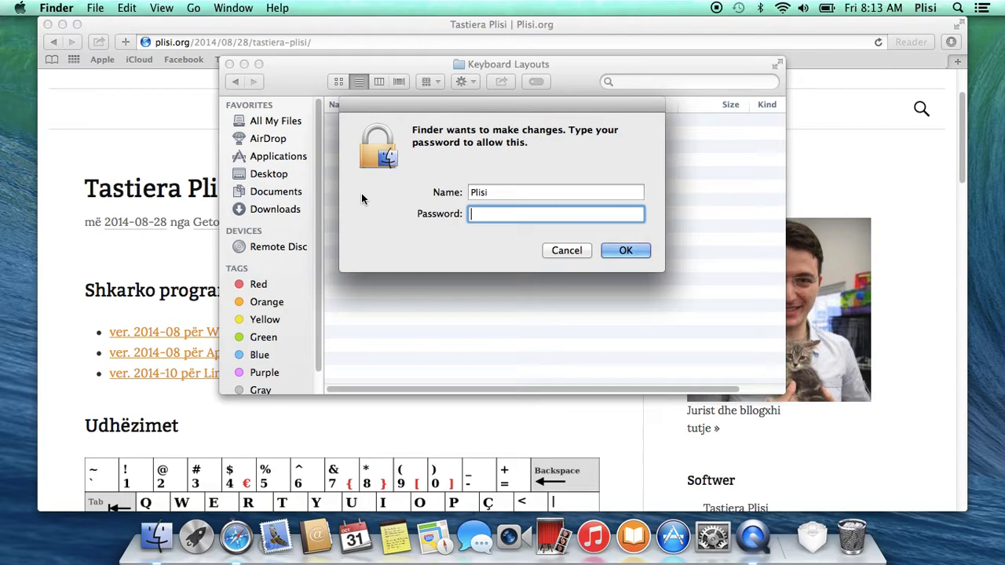
type("•••")
left_click(626, 250)
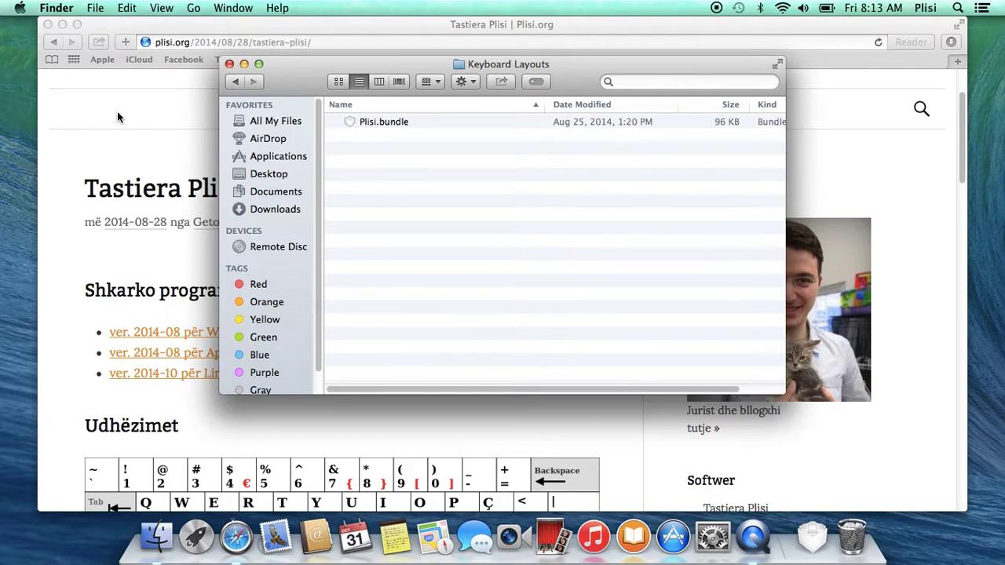
Open System Preferences and display the Input Sources settings for the keyboard
left_click(17, 8)
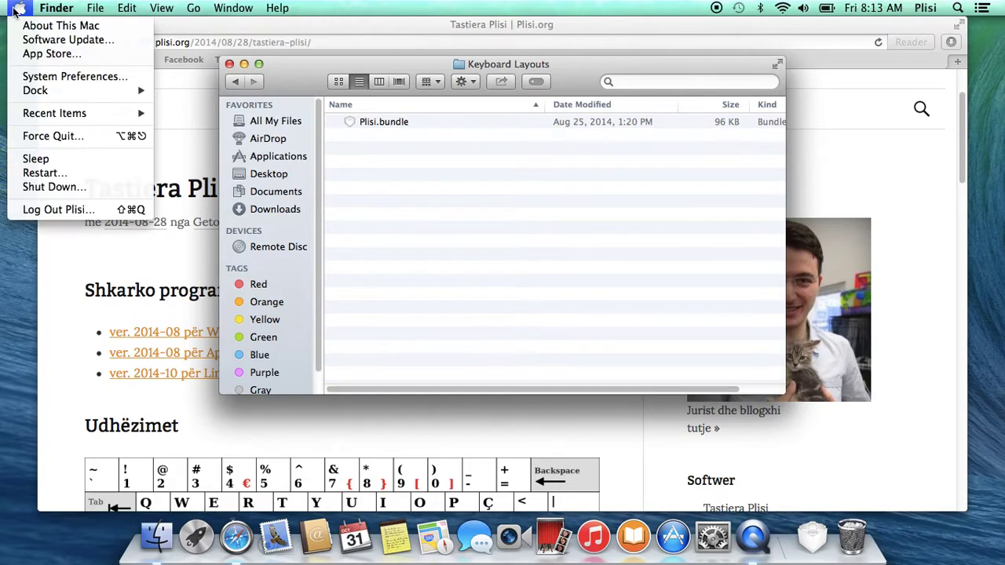
left_click(24, 81)
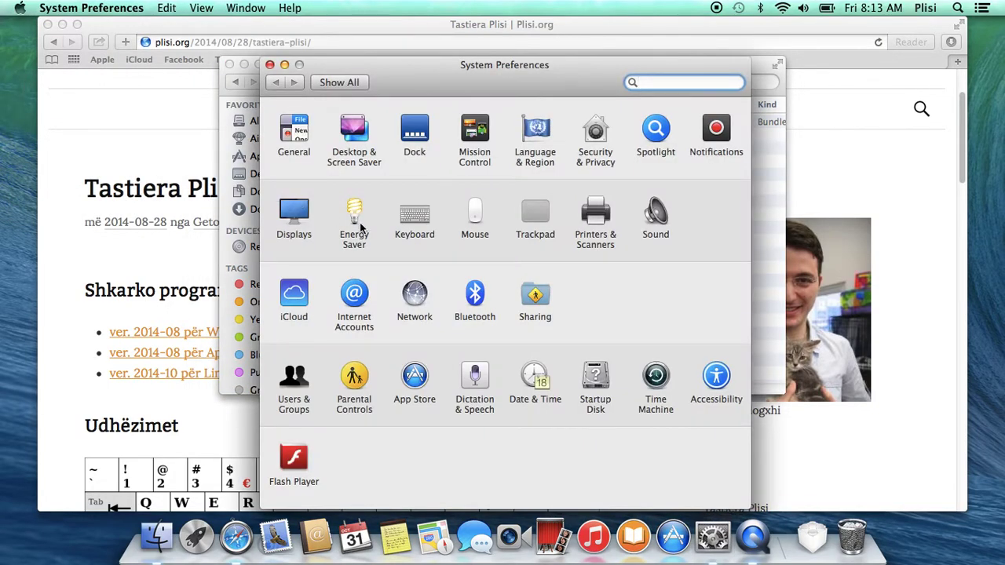
left_click(416, 224)
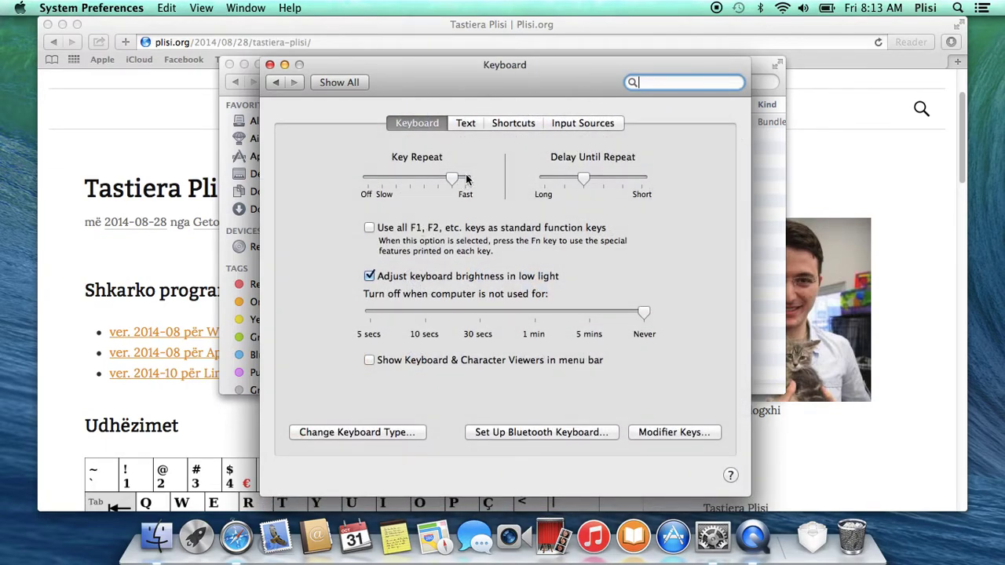
left_click(583, 125)
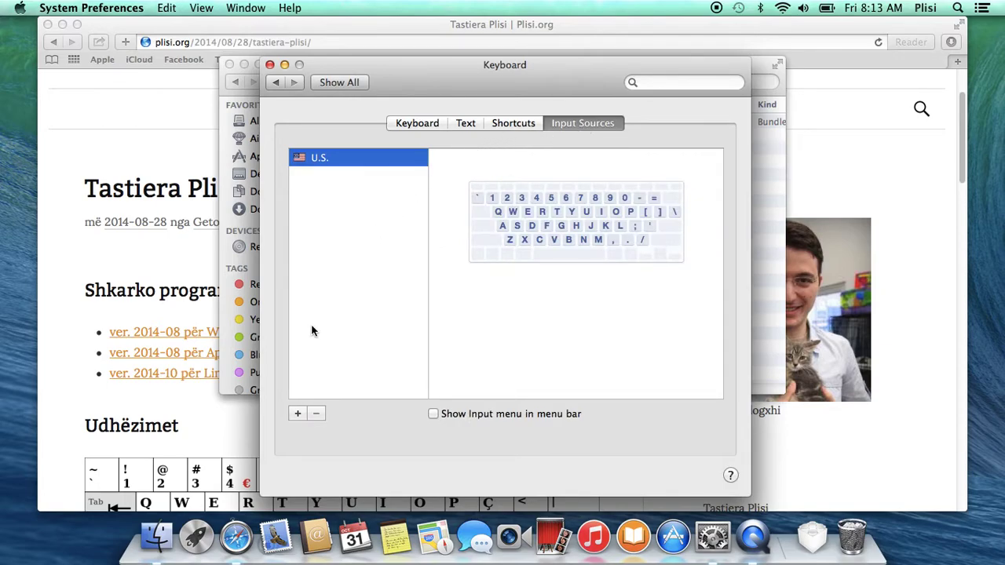
Add the Albanian Plisi layout as a new input source and select it among the installed sources
left_click(296, 415)
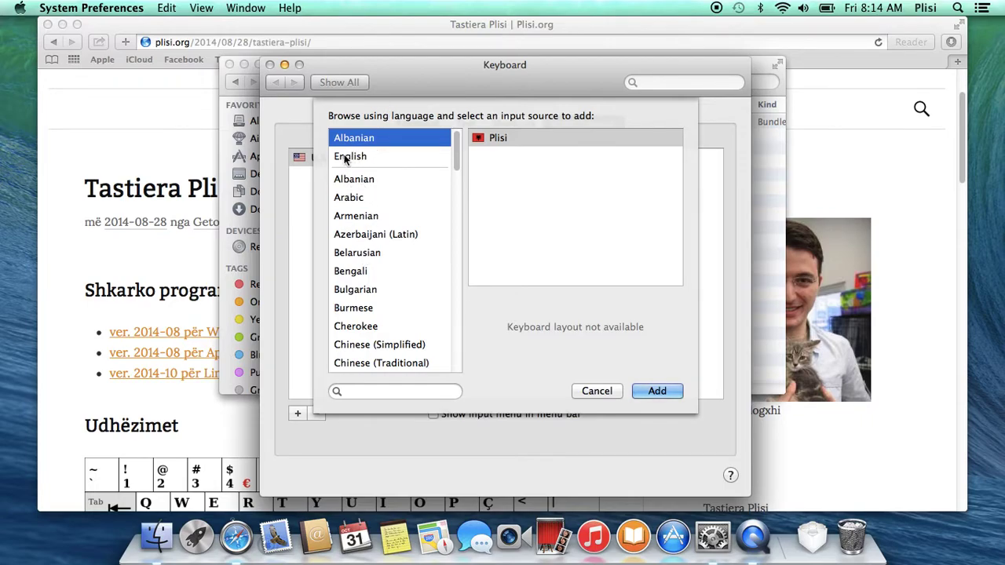
left_click(352, 180)
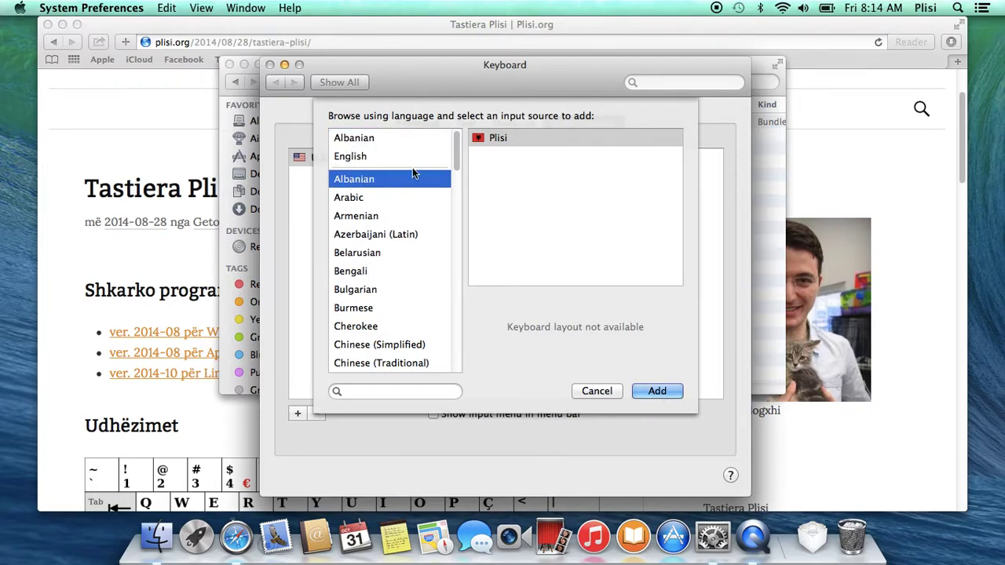
left_click(494, 138)
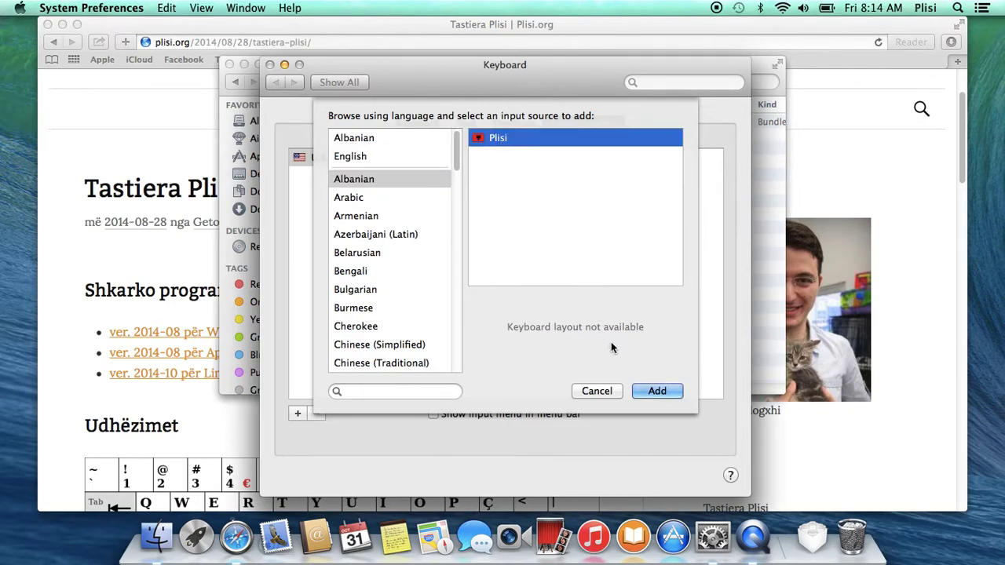
left_click(657, 391)
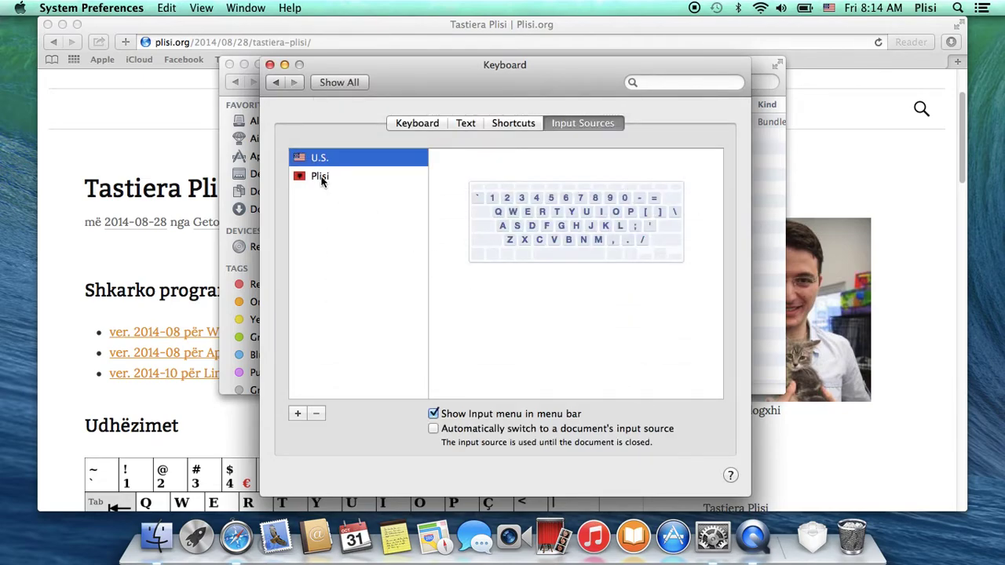
left_click(322, 181)
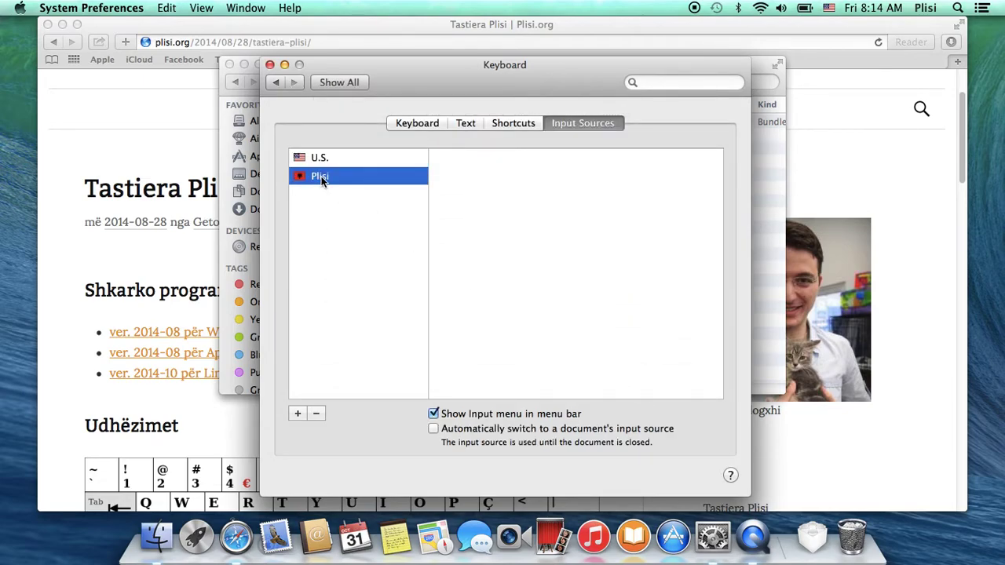
Close the keyboard settings, the Keyboard Layouts folder window and the Tastiera Plisi web page
left_click(269, 65)
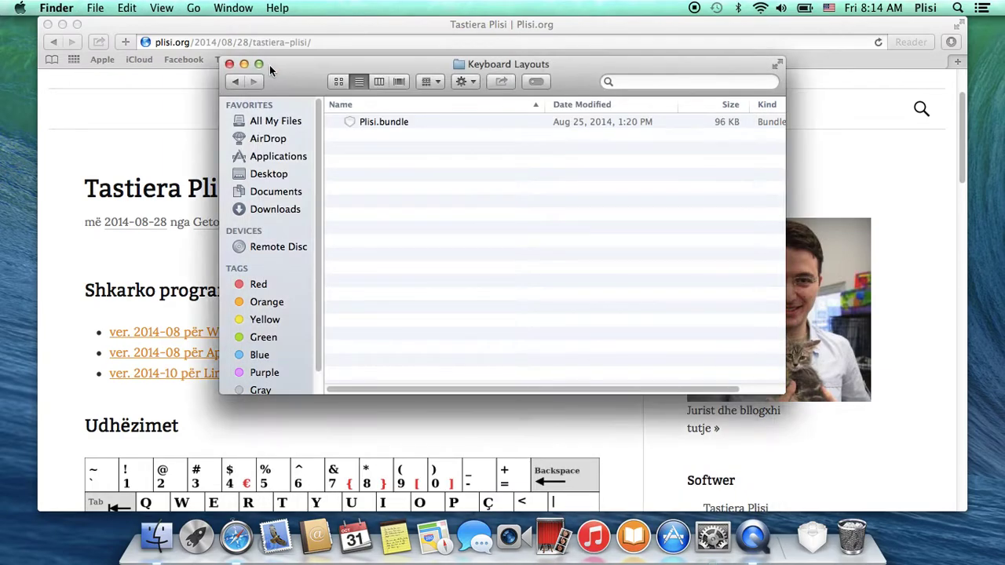
left_click(229, 64)
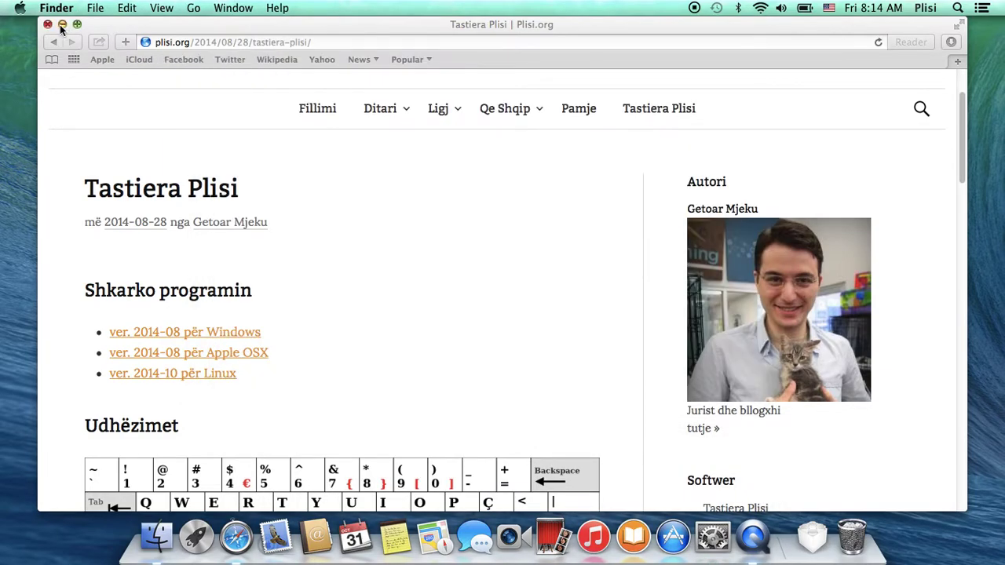
left_click(48, 25)
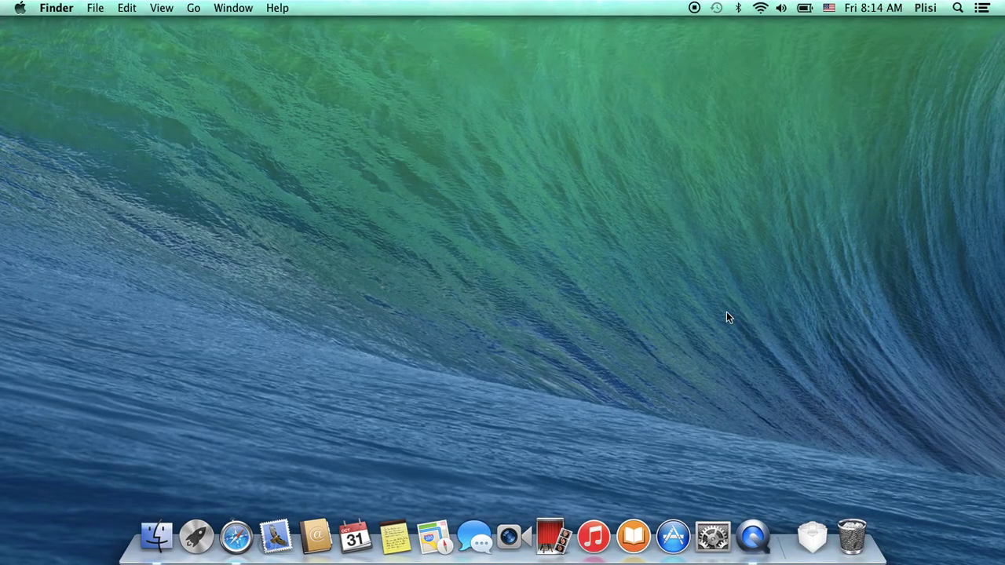
Switch the active keyboard input source from U.S. to Plisi and start a new note in Notes
left_click(828, 9)
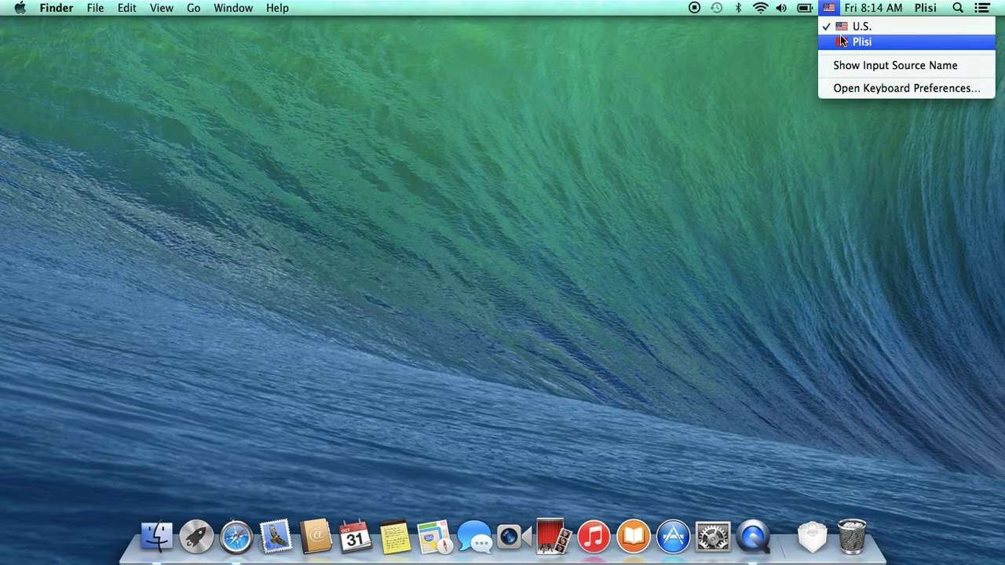
left_click(905, 47)
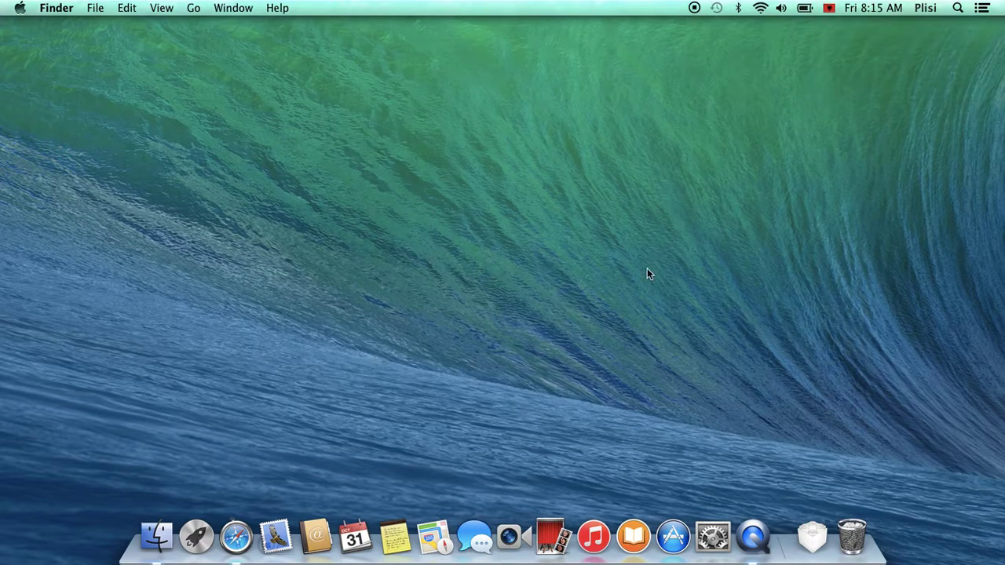
left_click(398, 540)
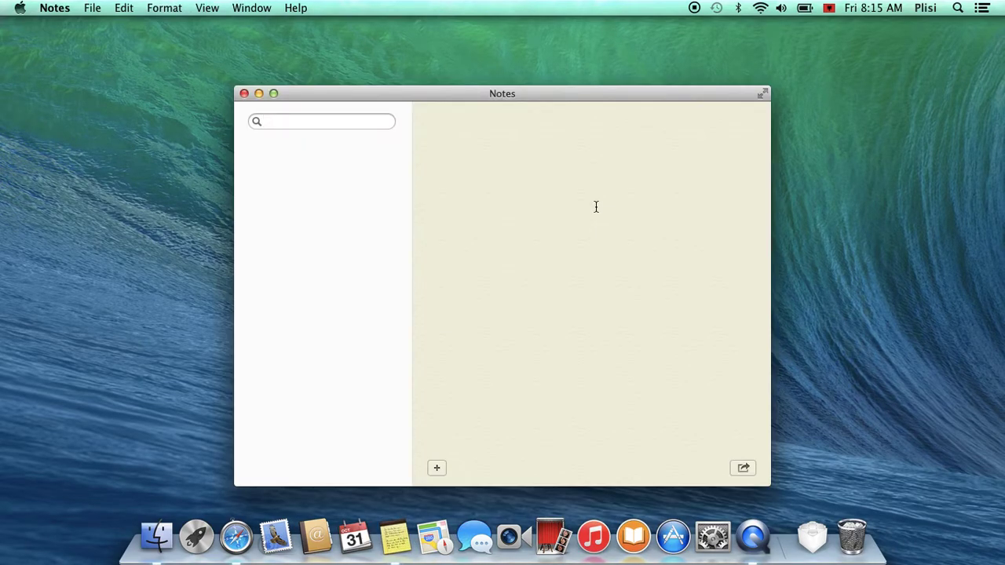
left_click(545, 155)
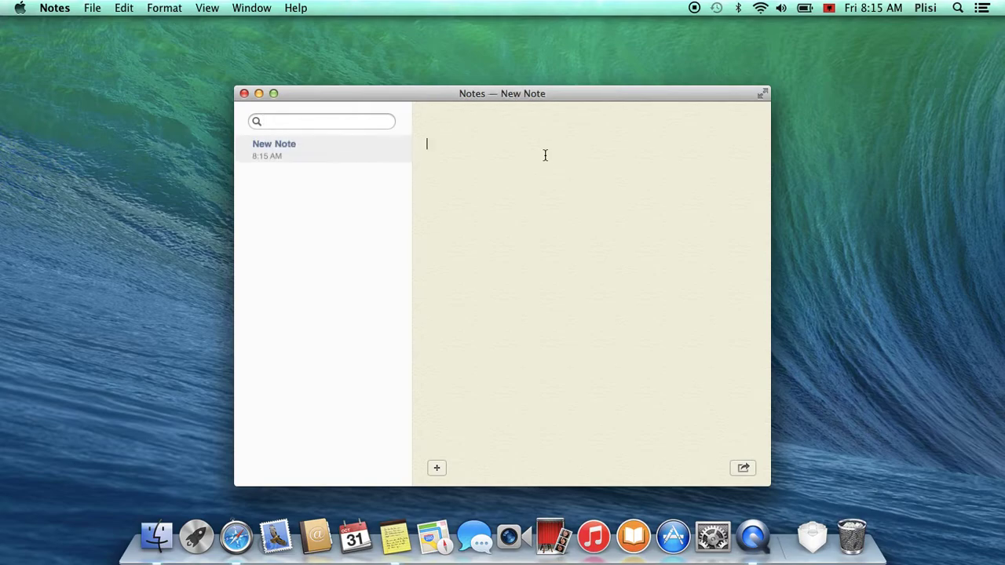
Write the Albanian text Naim Frashëri, “Bagëti e bujqësi…” in the new note
type("Naim Frashëri, ")
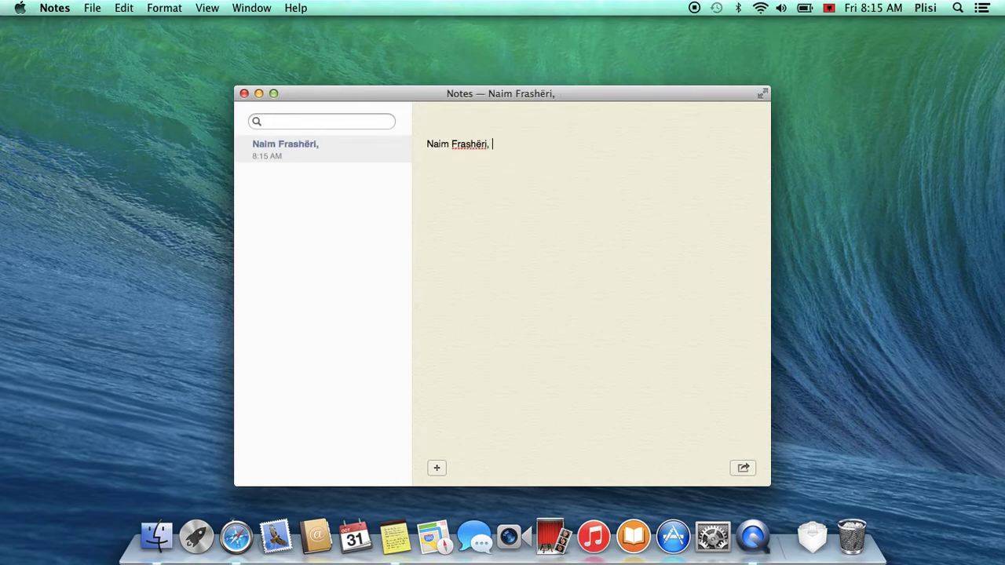
type("'")
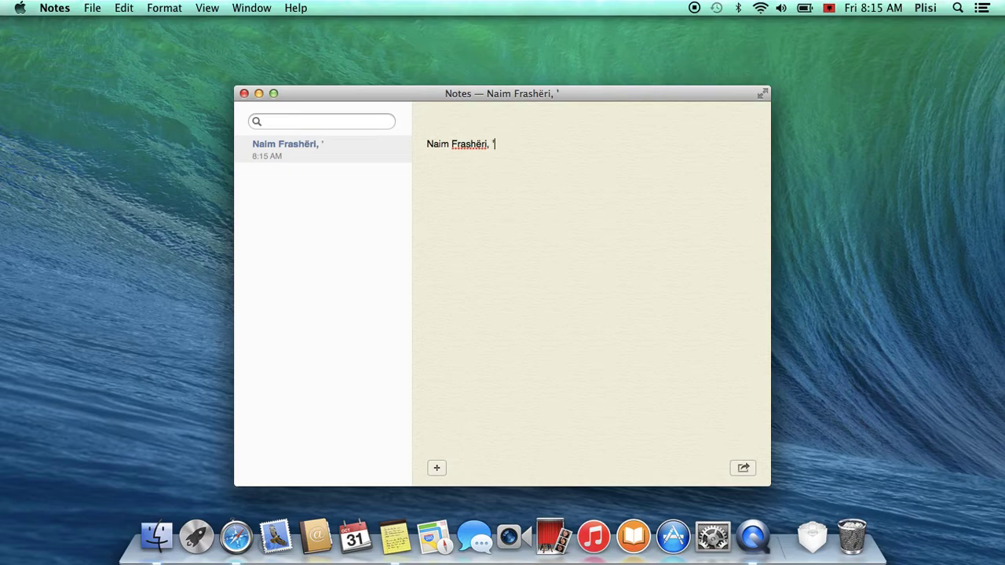
key("BackSpace")
type("\"Bag")
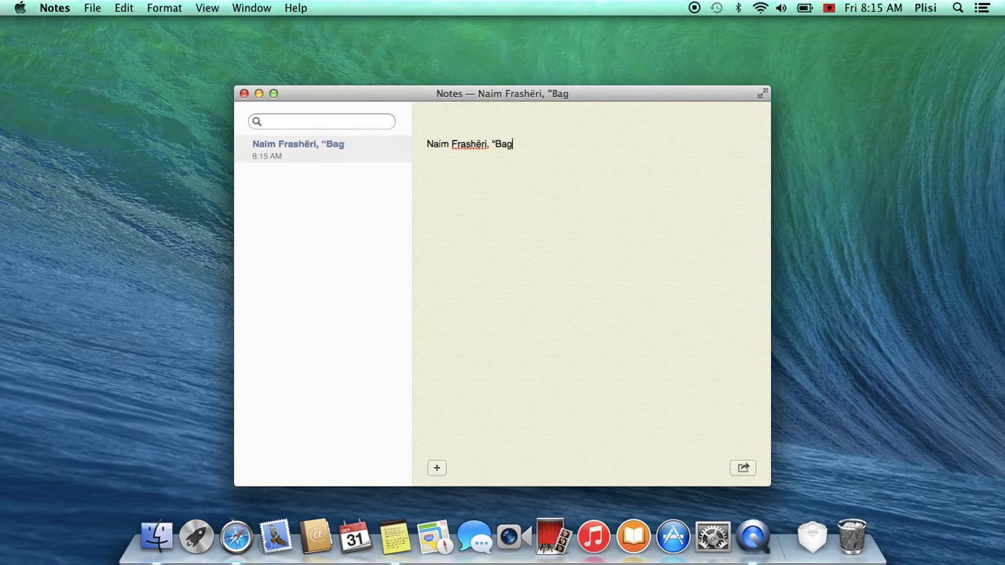
type("ëti e bujq")
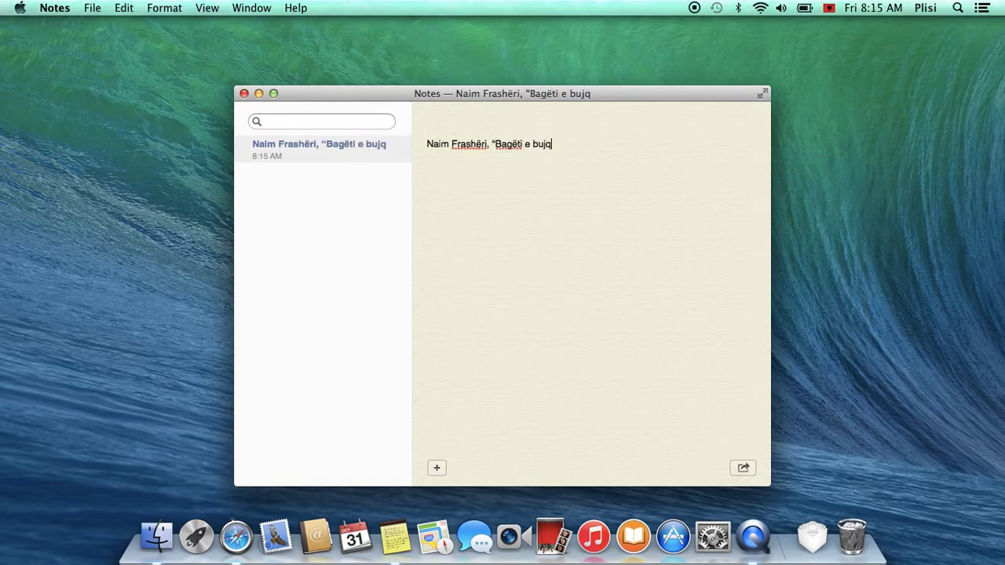
type("ësi…\" ")
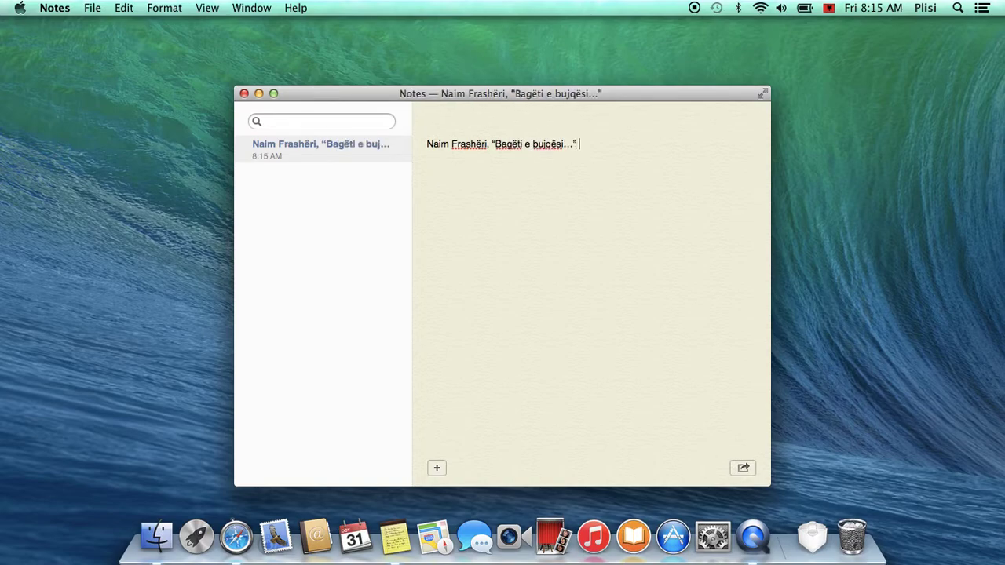
Test the capital letter Ç several times after the quoted title, and erase the test characters
type("ÇÇÇÇÇ")
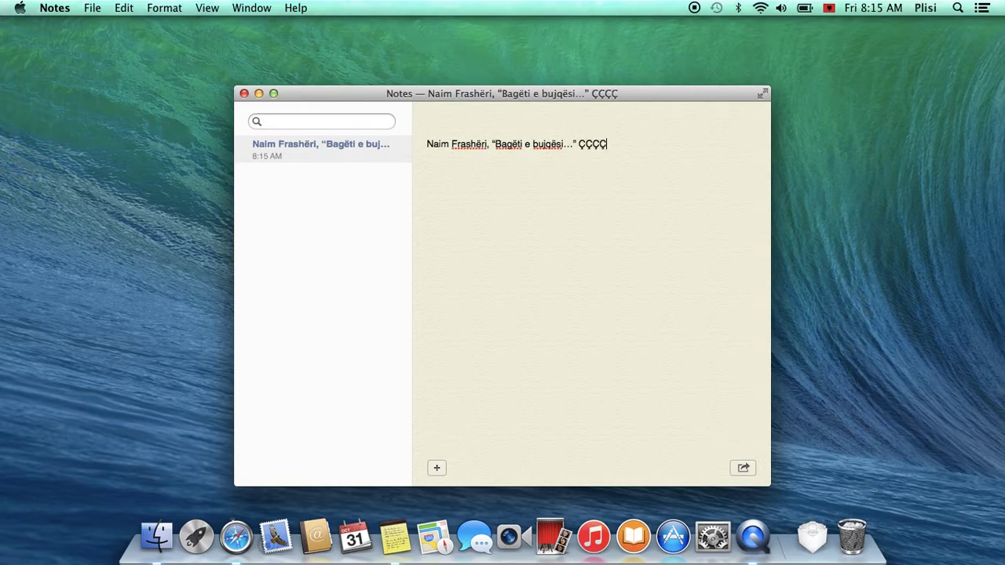
key("BackSpace")
key("BackSpace")
key("BackSpace")
key("BackSpace")
key("BackSpace")
Try writing the word Bujçësi after the quoted title, and erase it
type("Bu")
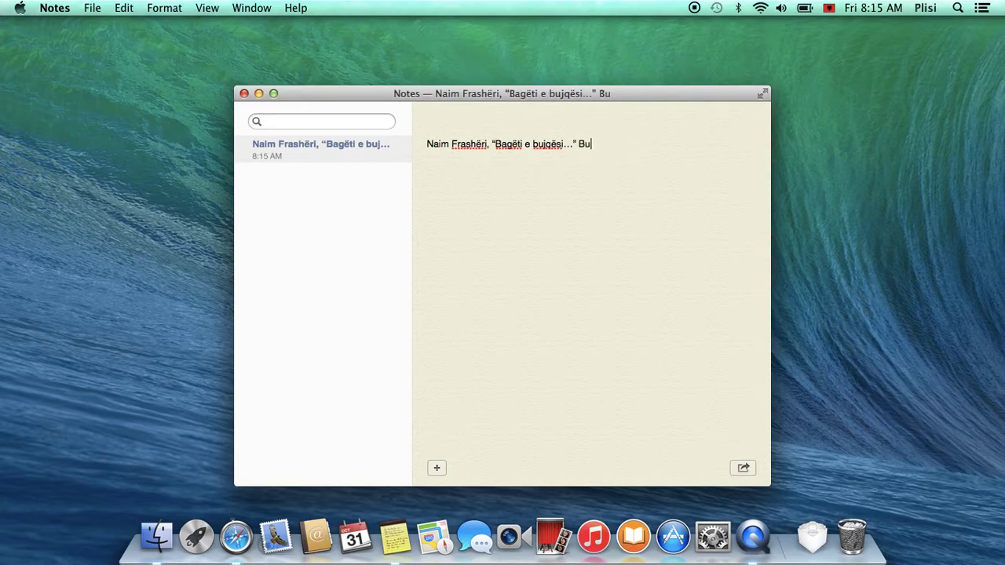
type("jçësi")
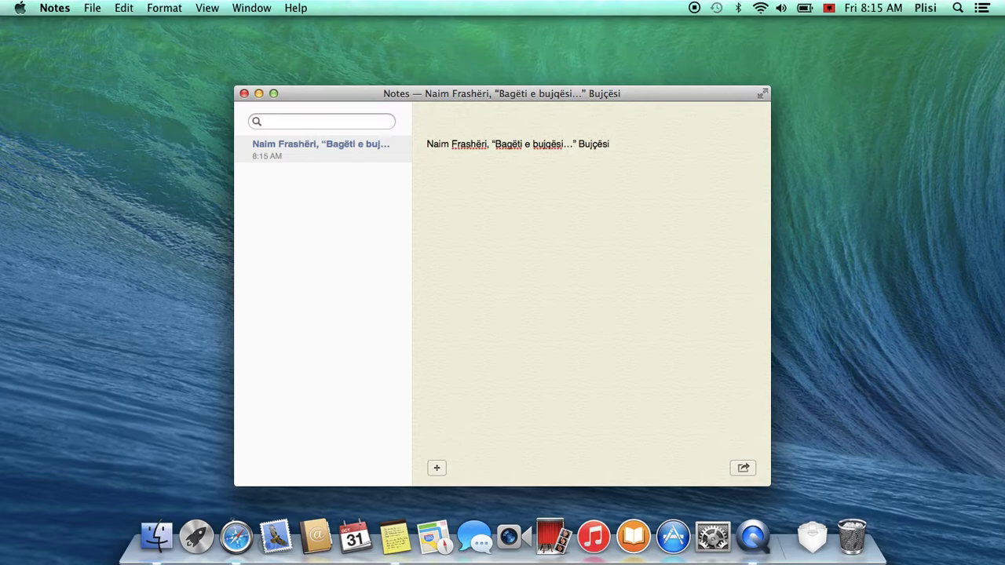
key("BackSpace")
key("BackSpace")
key("BackSpace")
key("BackSpace")
key("BackSpace")
key("BackSpace")
key("BackSpace")
key("BackSpace")
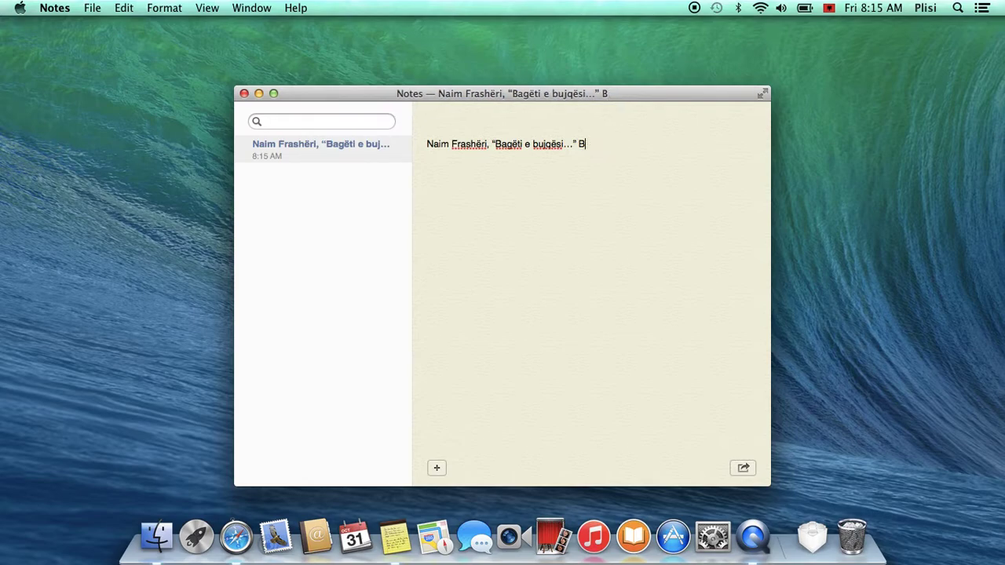